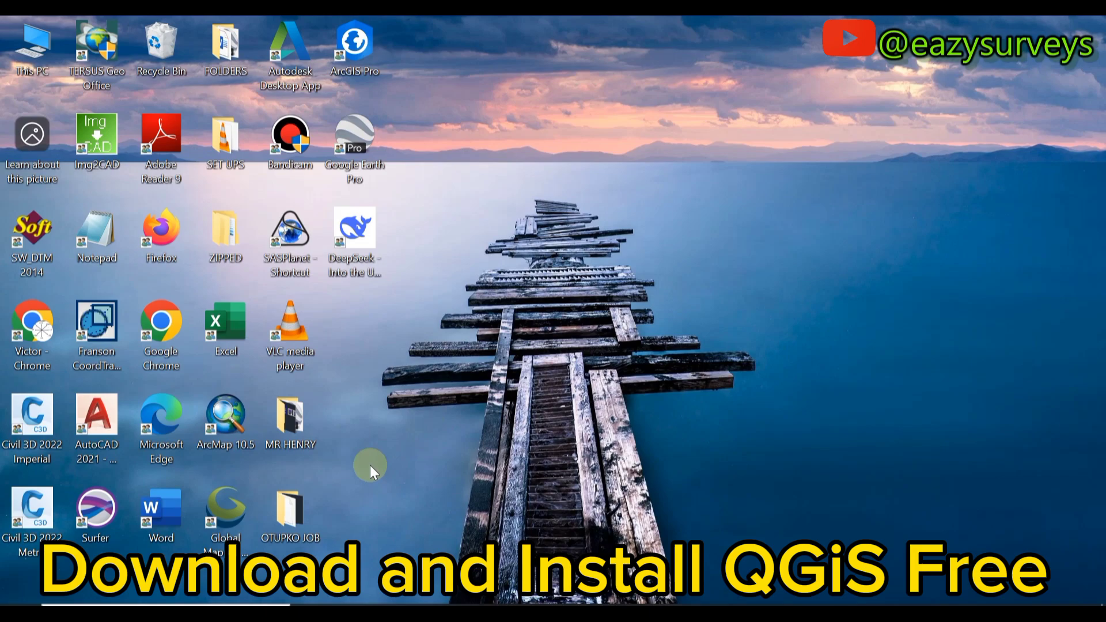
# Launch Chrome and go to qgis.org/download/ using the 'qgi' address-bar suggestion
pyautogui.doubleClick(32, 328)
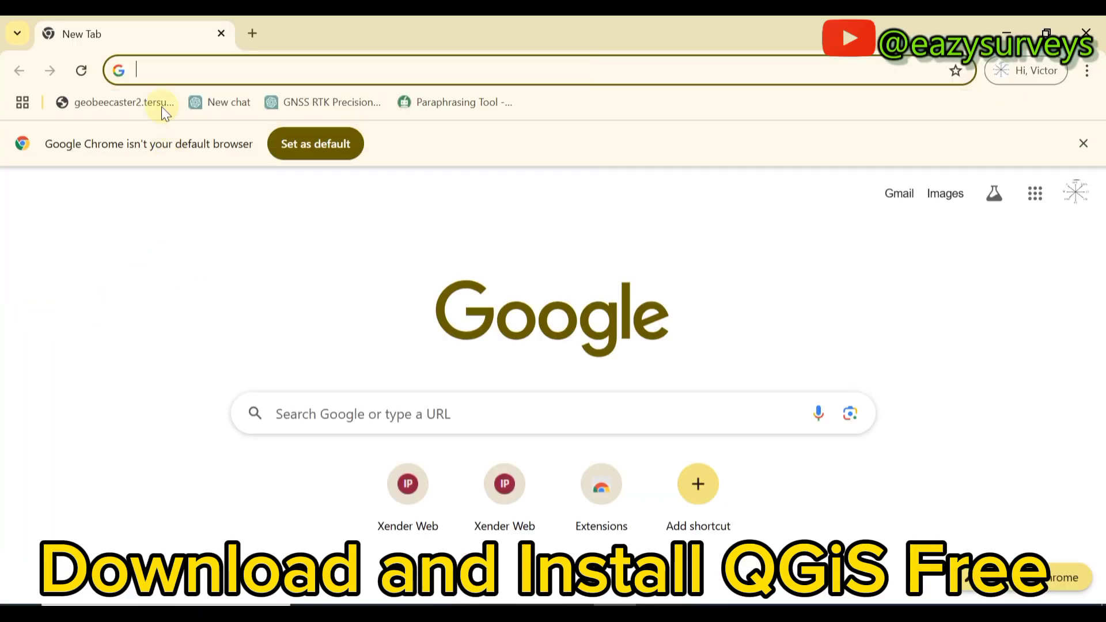
pyautogui.click(143, 64)
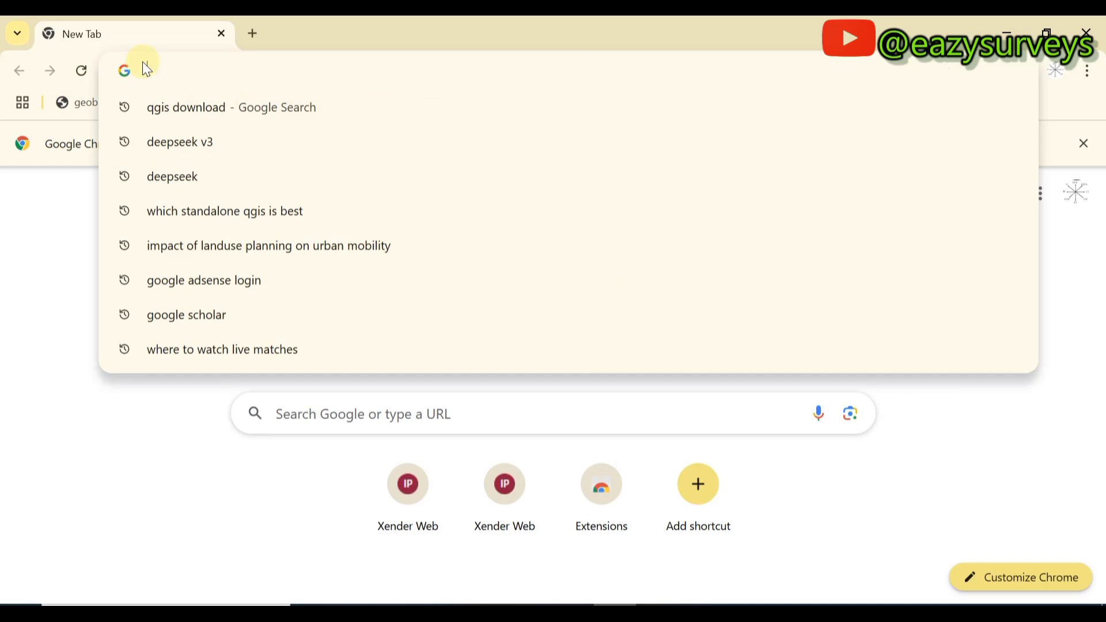
pyautogui.write('qgis.org/download/')
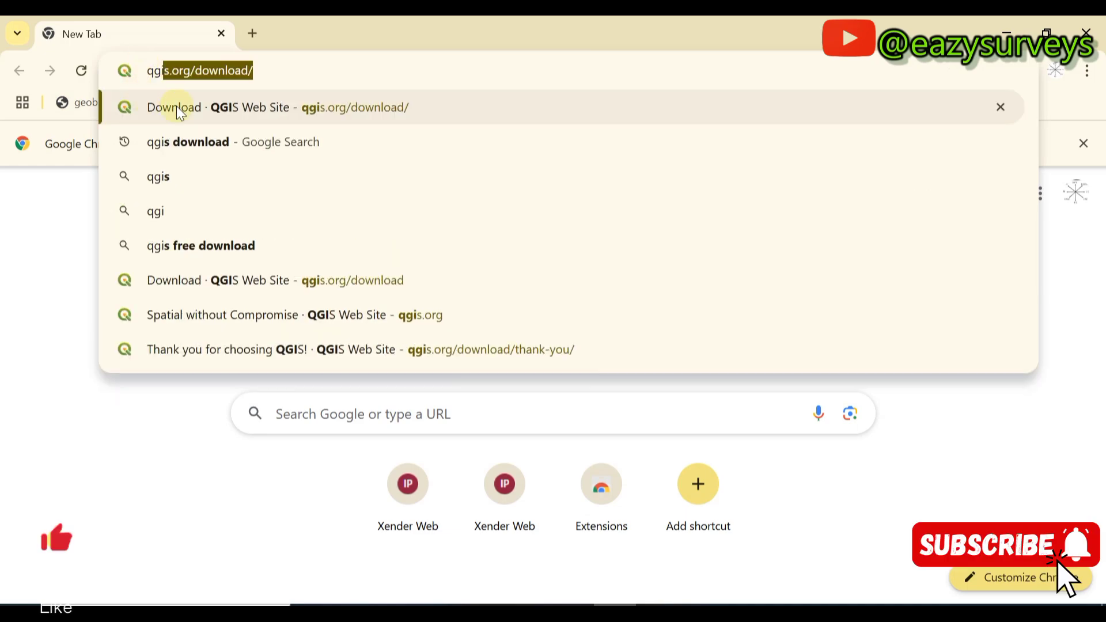
pyautogui.click(251, 110)
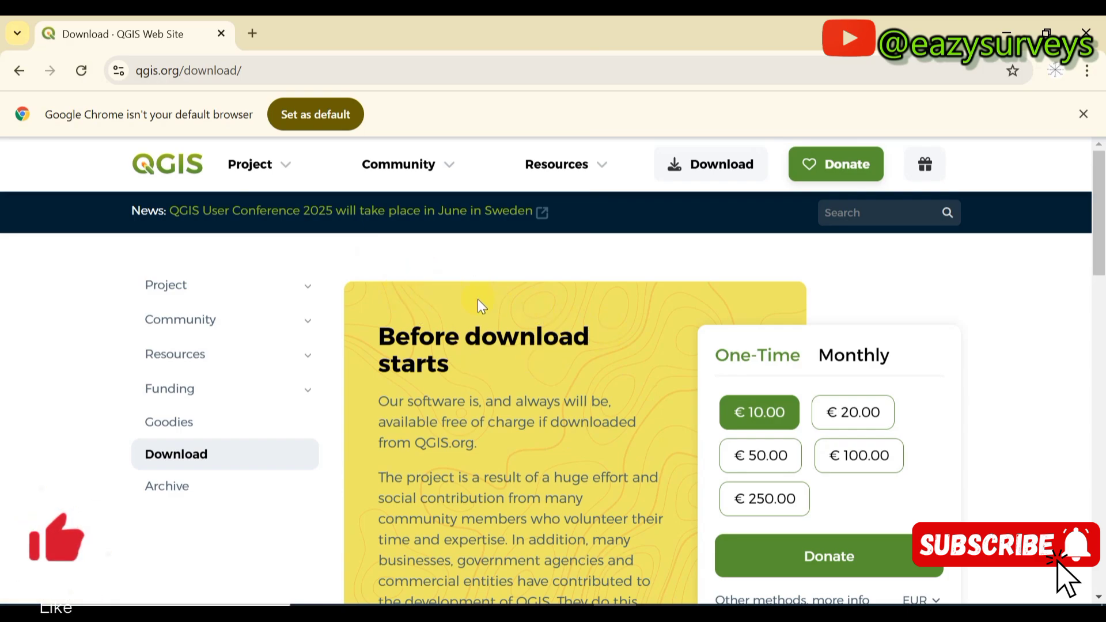
# Skip the donation request and continue to the QGIS downloads
pyautogui.scroll(-6, 863, 379)
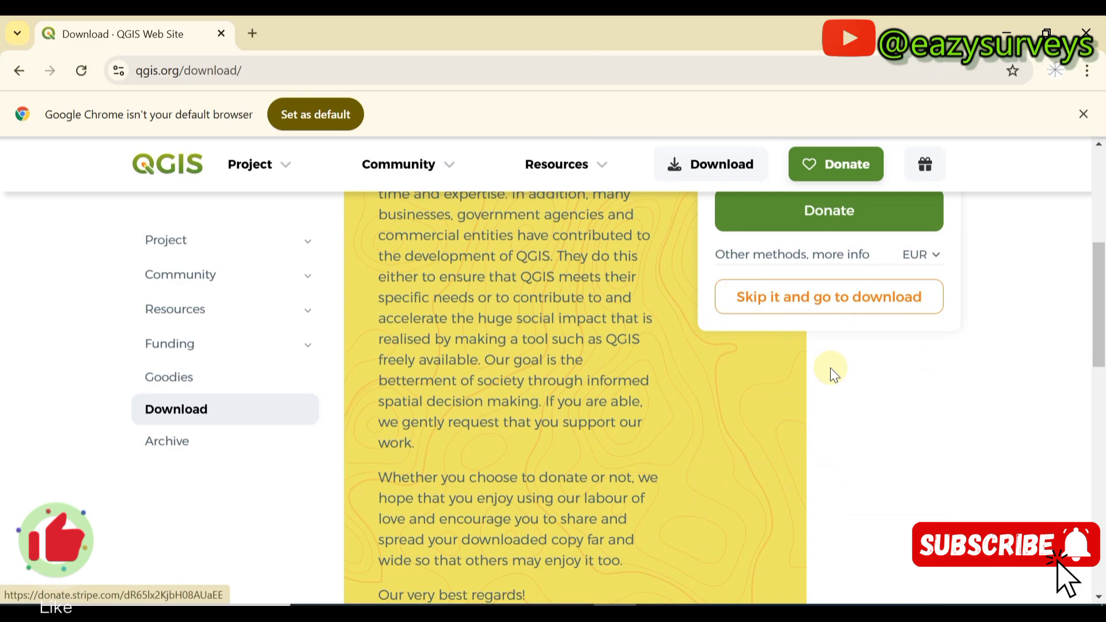
pyautogui.scroll(6, 641, 389)
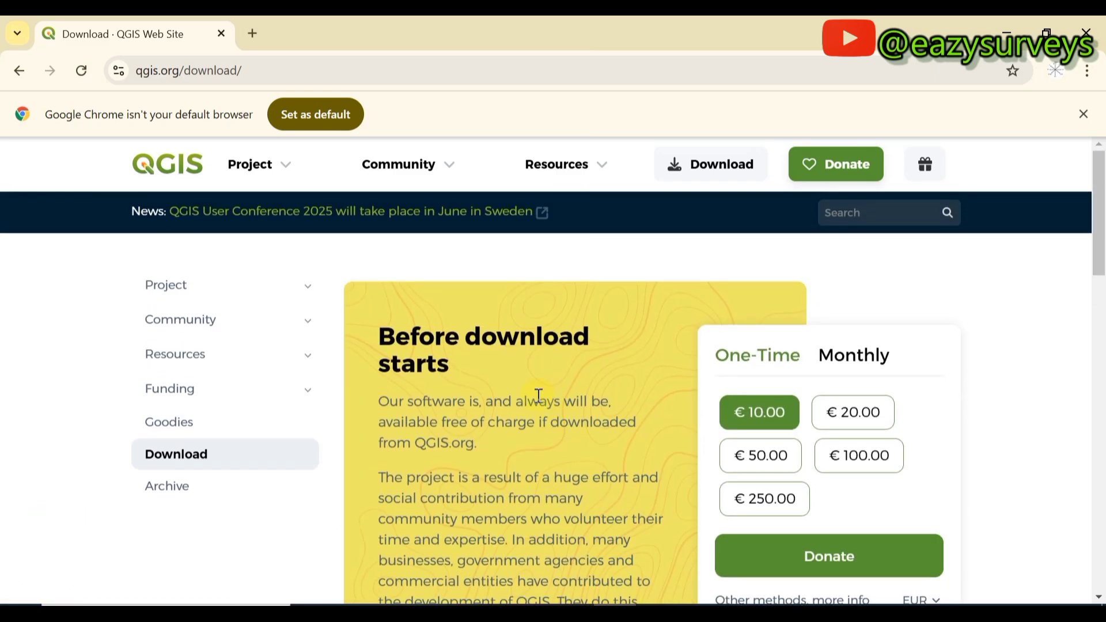
pyautogui.scroll(-3, 539, 395)
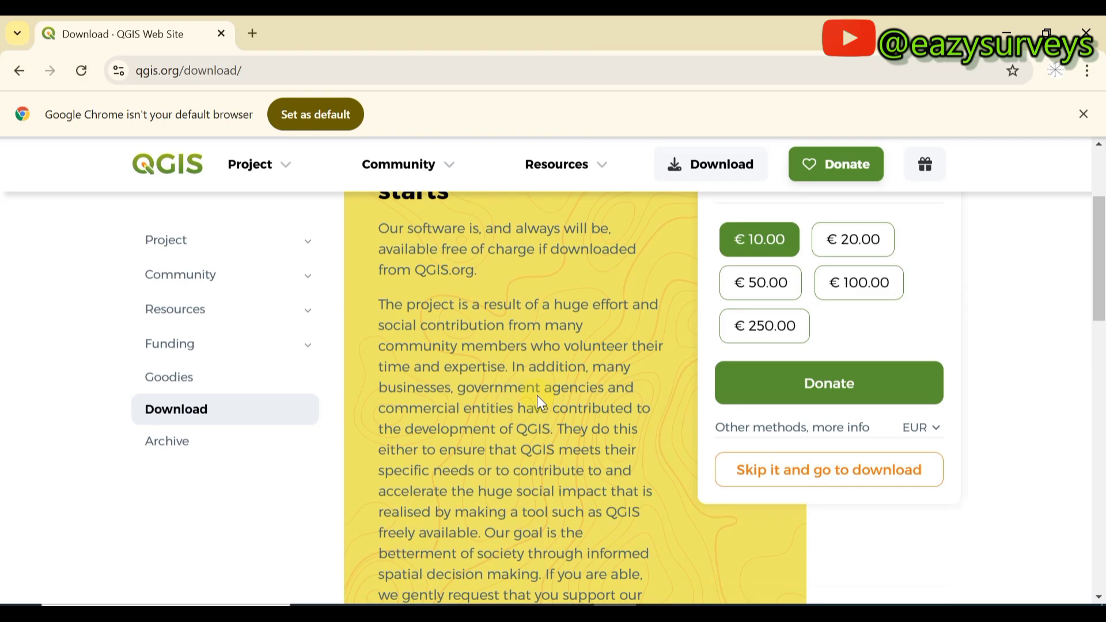
pyautogui.click(791, 481)
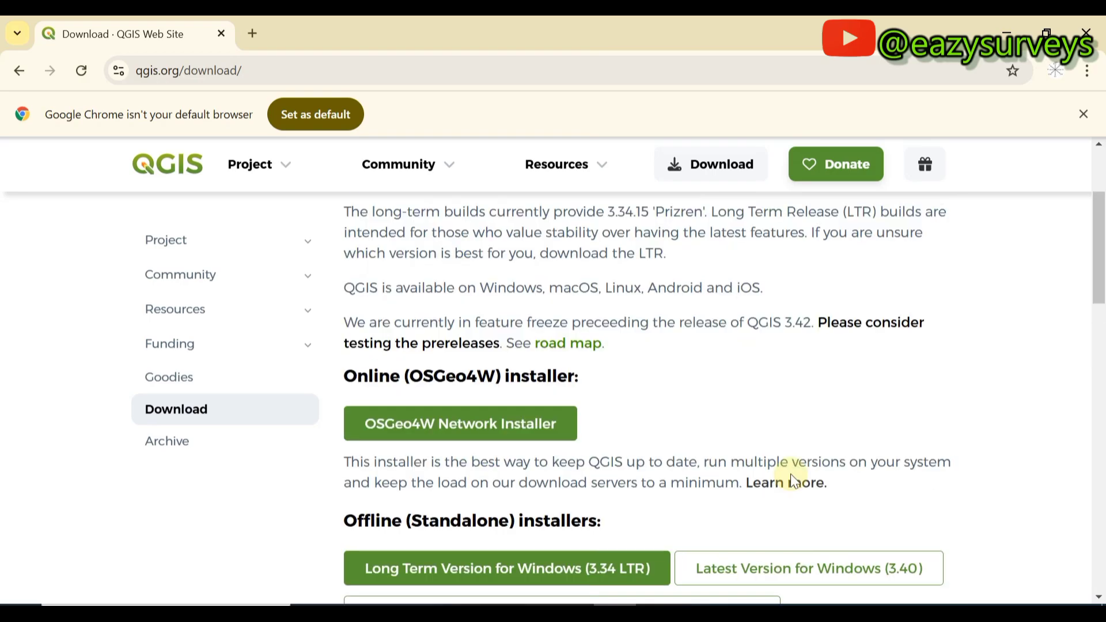
# Highlight current release 3.40.3 'Bratislava' and its release date 2025-01-17
pyautogui.scroll(-5, 467, 403)
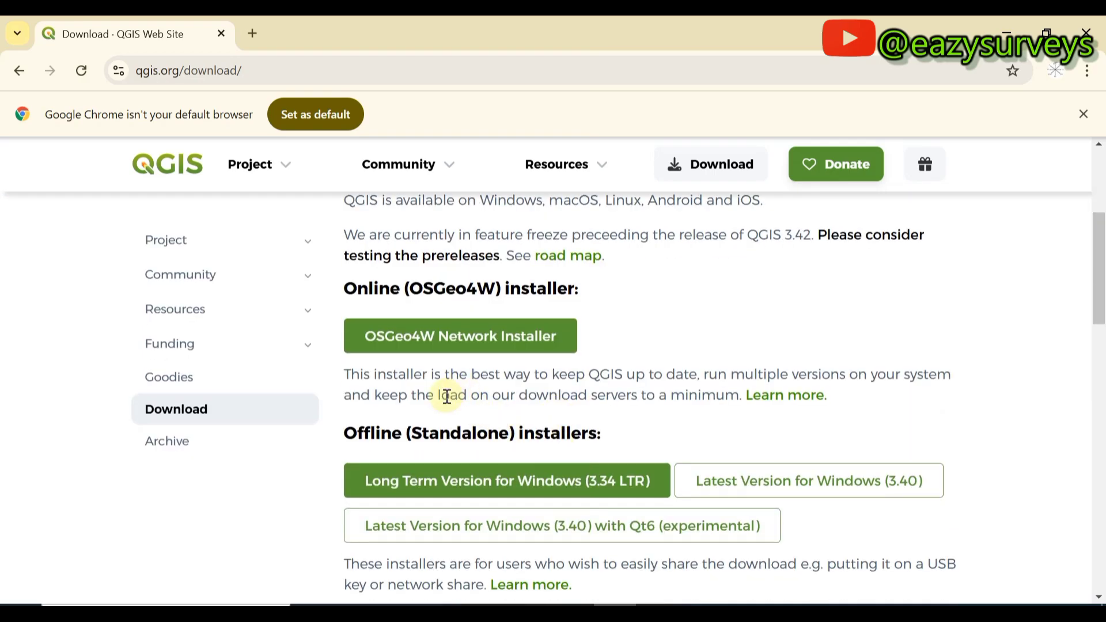
pyautogui.scroll(-1, 455, 400)
pyautogui.scroll(5, 445, 396)
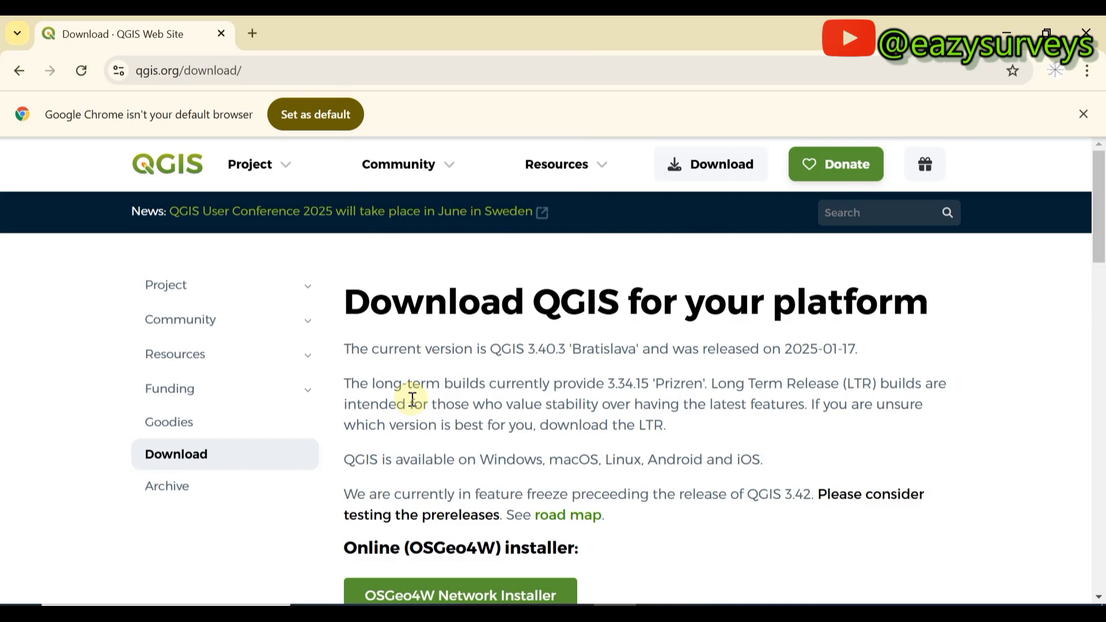
pyautogui.moveTo(345, 349); pyautogui.dragTo(566, 339)
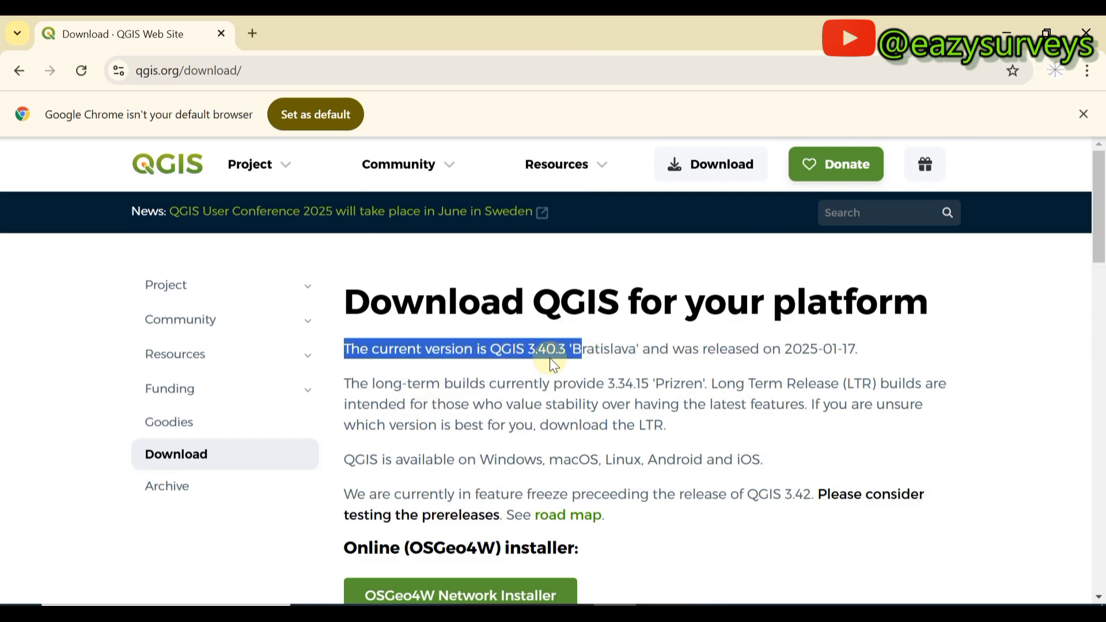
pyautogui.click(806, 350)
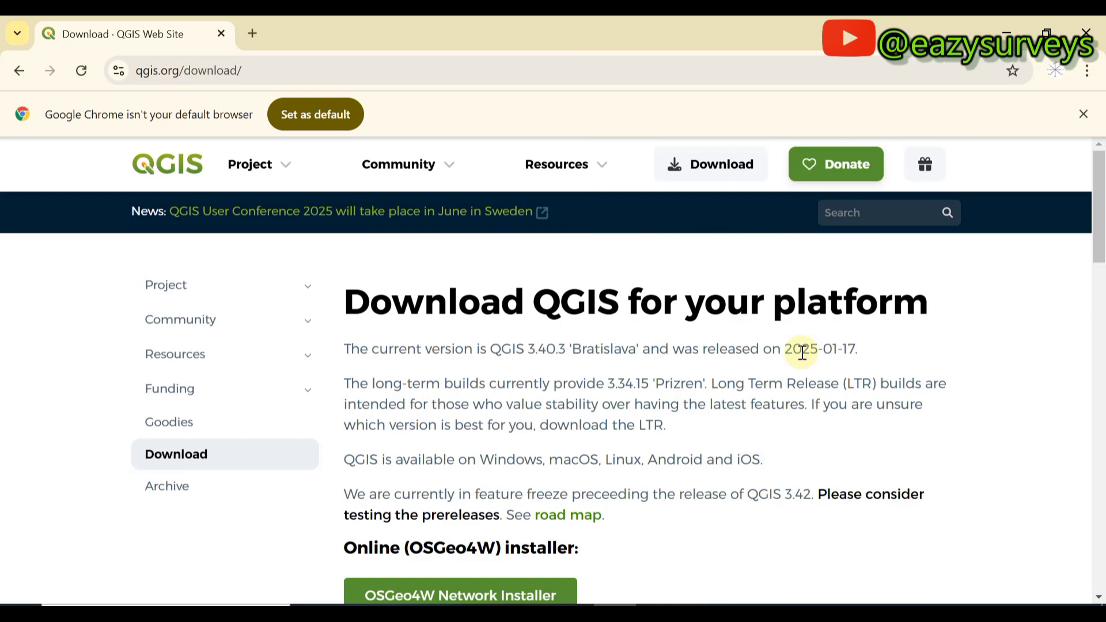
pyautogui.moveTo(708, 350); pyautogui.dragTo(862, 350)
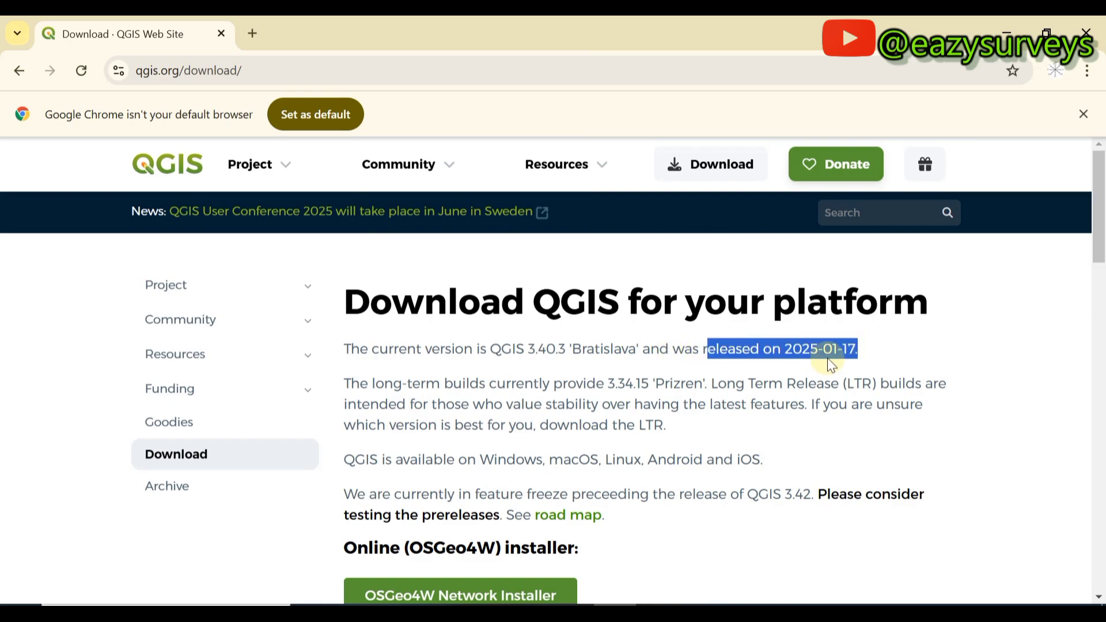
# Browse the platform downloads, expanding and collapsing the macOS options
pyautogui.scroll(-2, 828, 358)
pyautogui.scroll(-4, 827, 358)
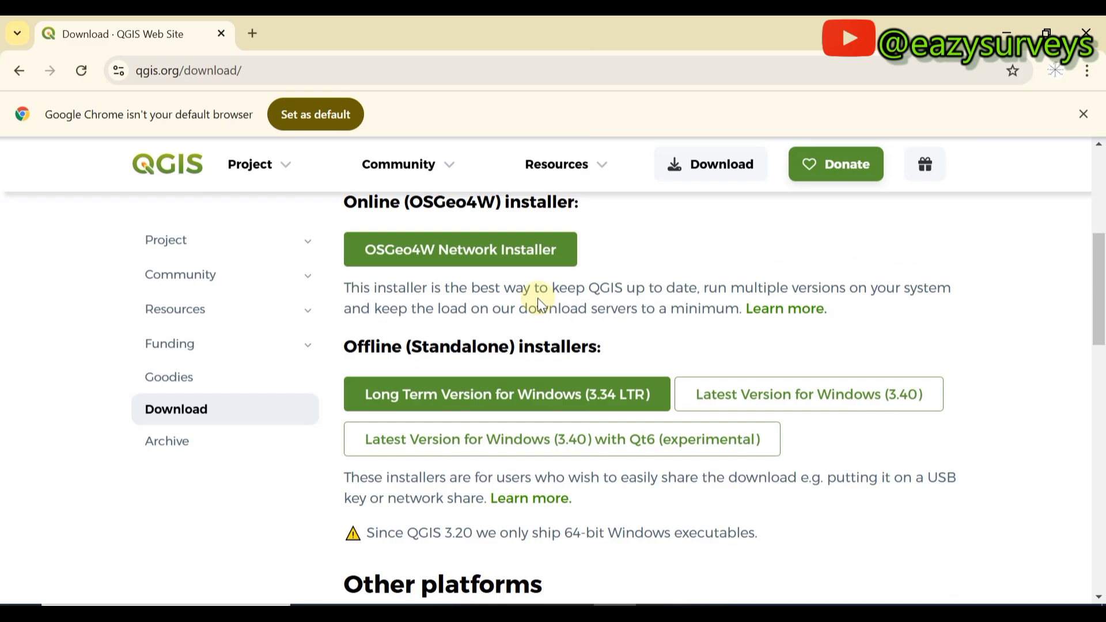
pyautogui.scroll(-3, 548, 306)
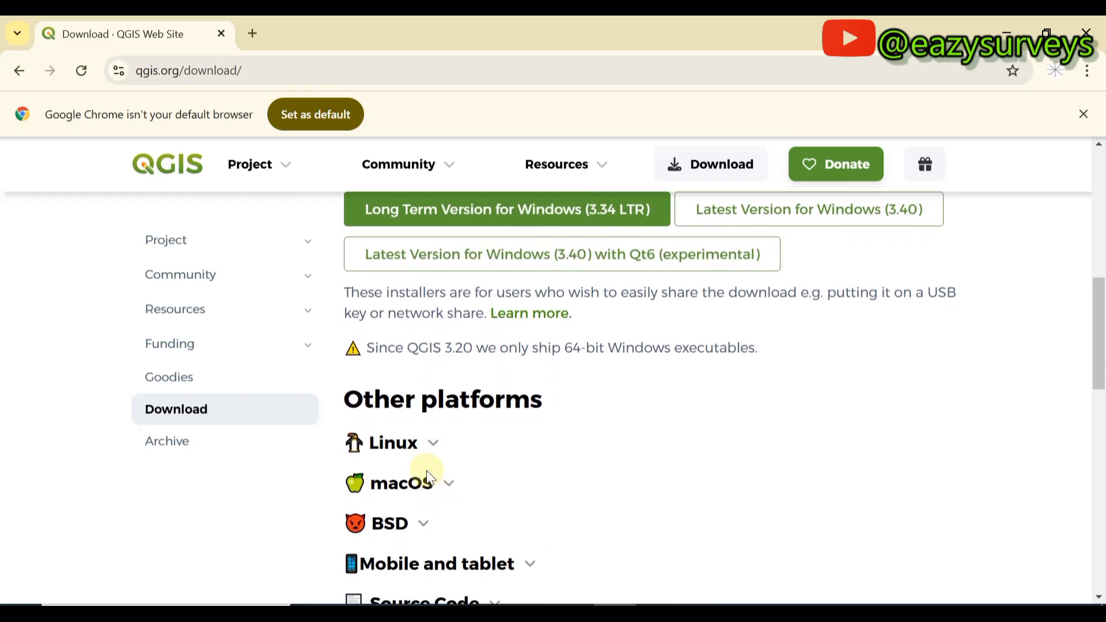
pyautogui.scroll(-3, 427, 475)
pyautogui.click(454, 330)
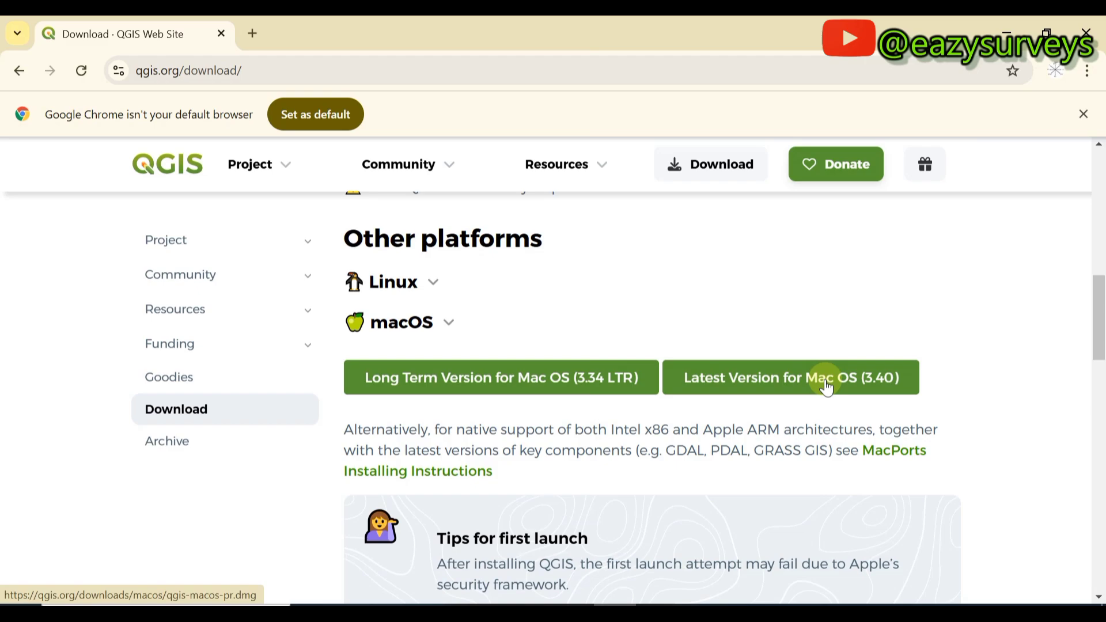
pyautogui.click(489, 336)
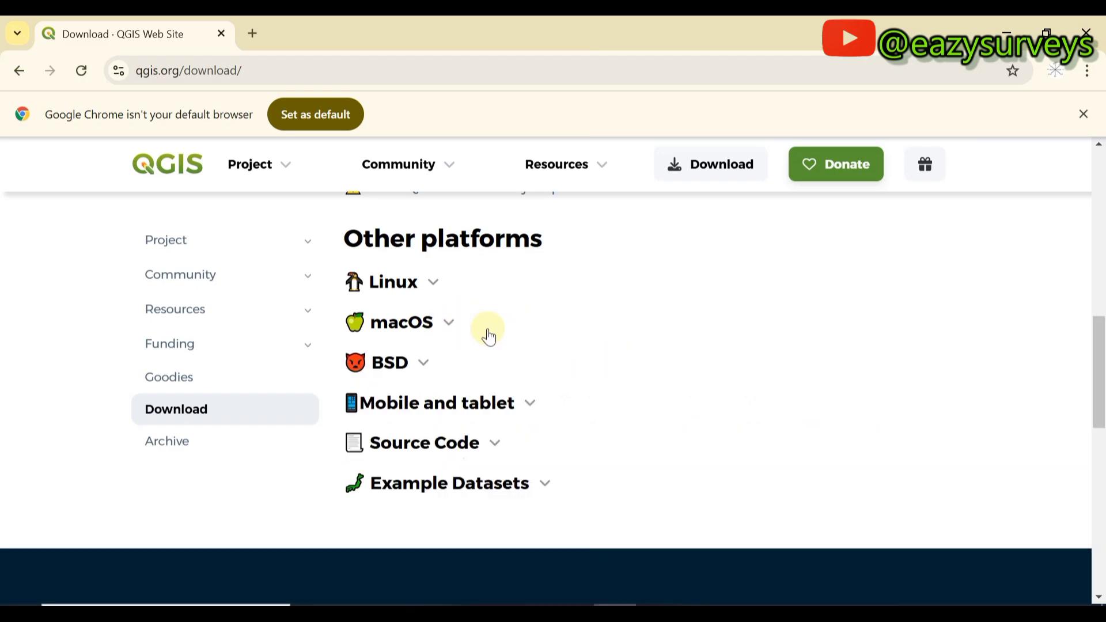
# Open Chrome's Downloads history to follow the 1.2 GB QGIS 3.40.3 Windows installer
pyautogui.scroll(3, 489, 346)
pyautogui.scroll(5, 494, 363)
pyautogui.scroll(-2, 494, 363)
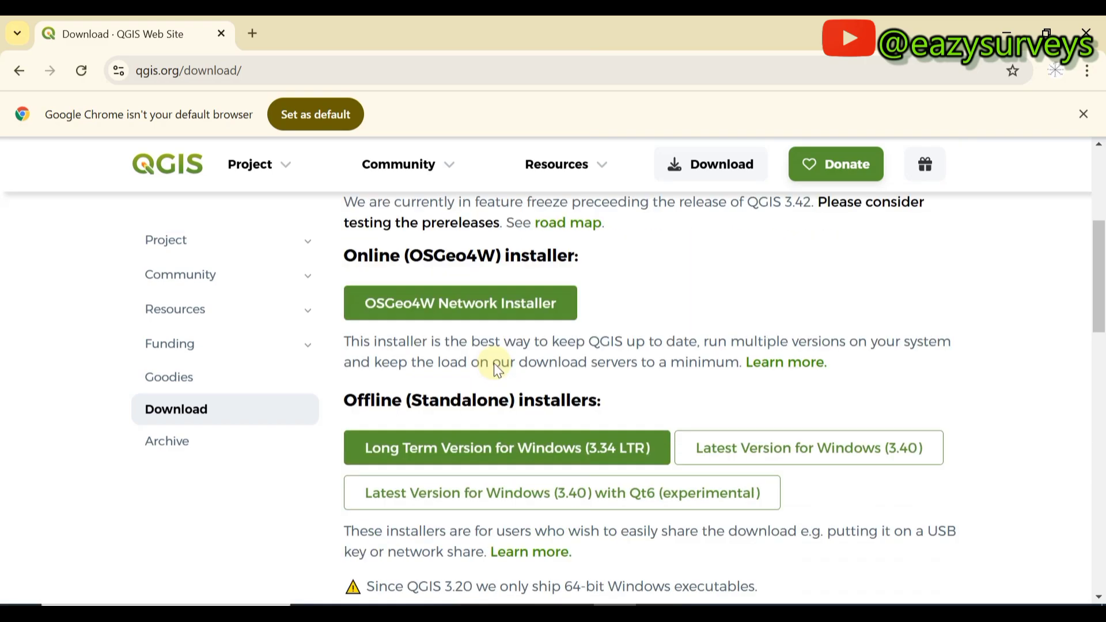
pyautogui.scroll(-1, 493, 363)
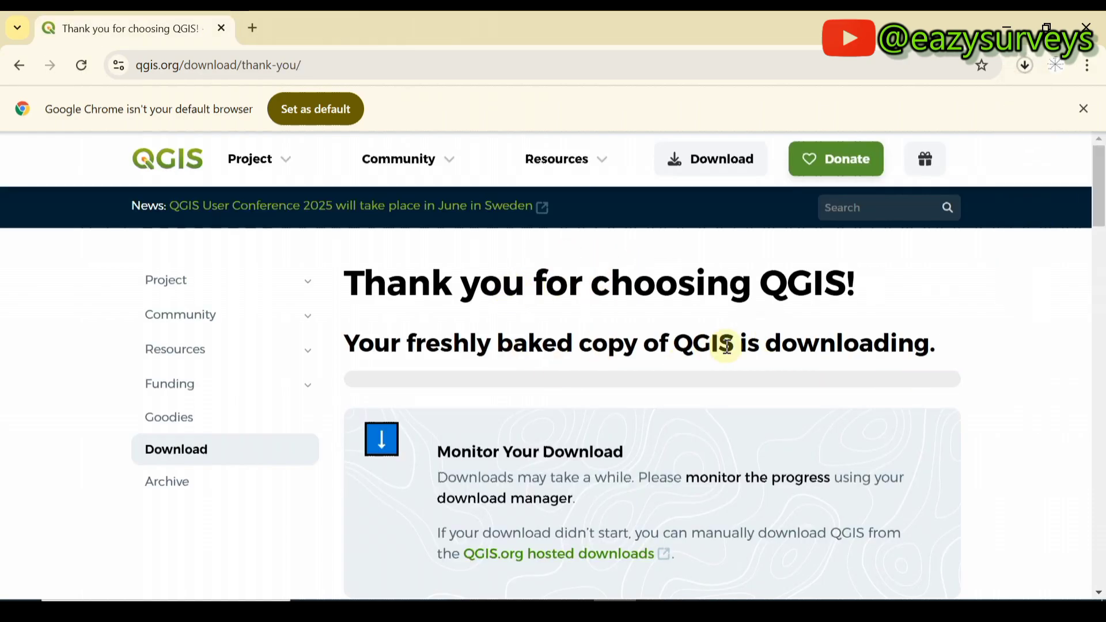
pyautogui.click(1089, 68)
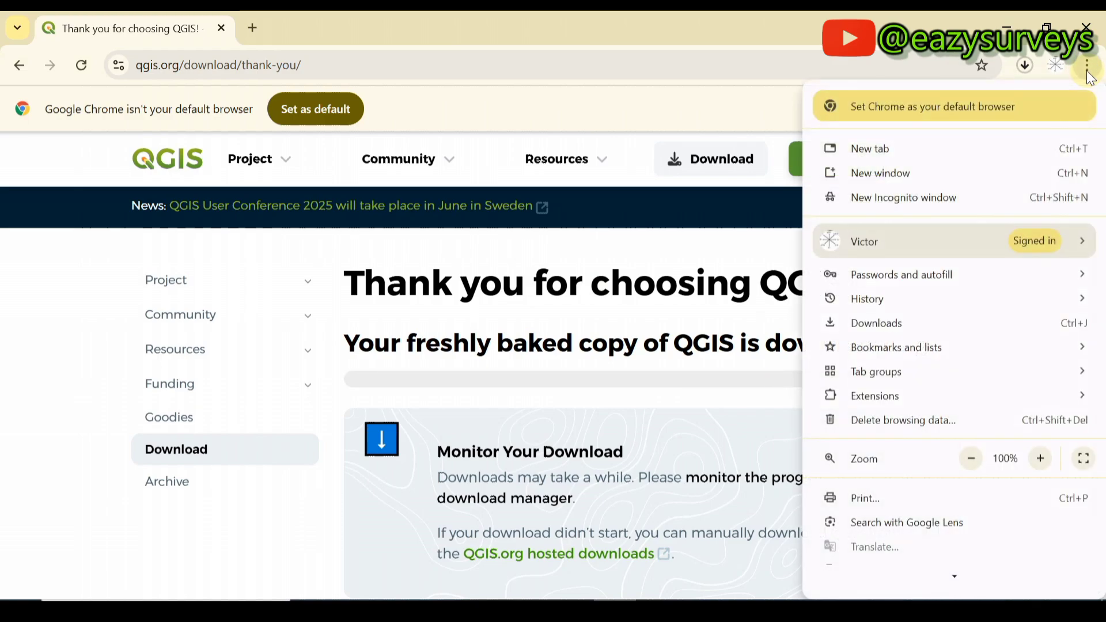
pyautogui.click(902, 326)
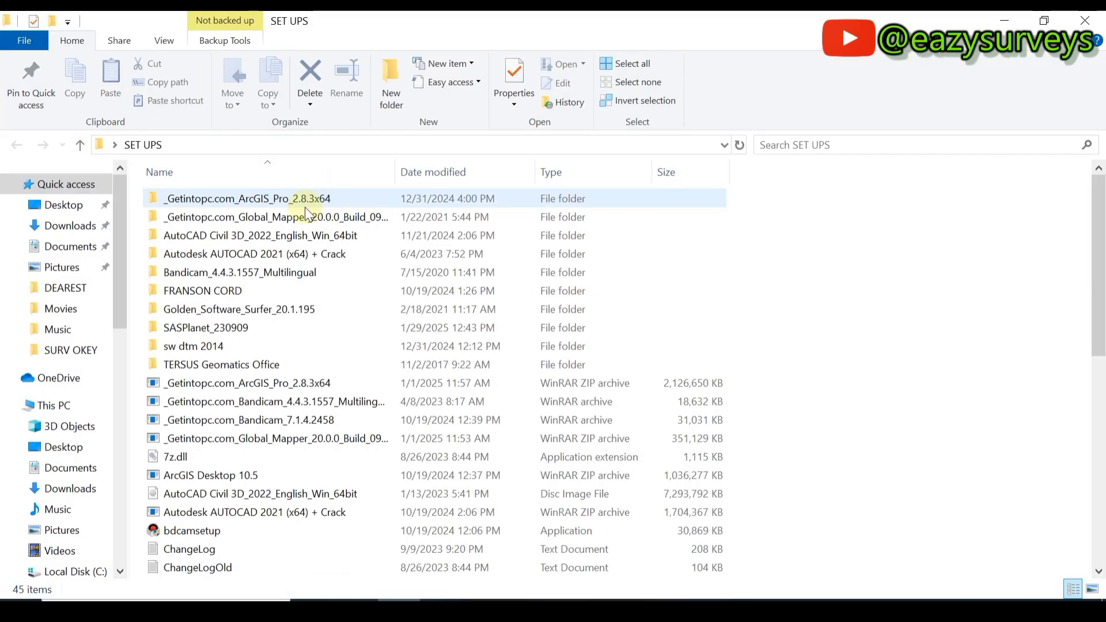
# Run Install on QGIS-OSGeo4W-3.40.3-1 from the SET UPS folder's context menu
pyautogui.scroll(-2, 283, 271)
pyautogui.scroll(-2, 253, 345)
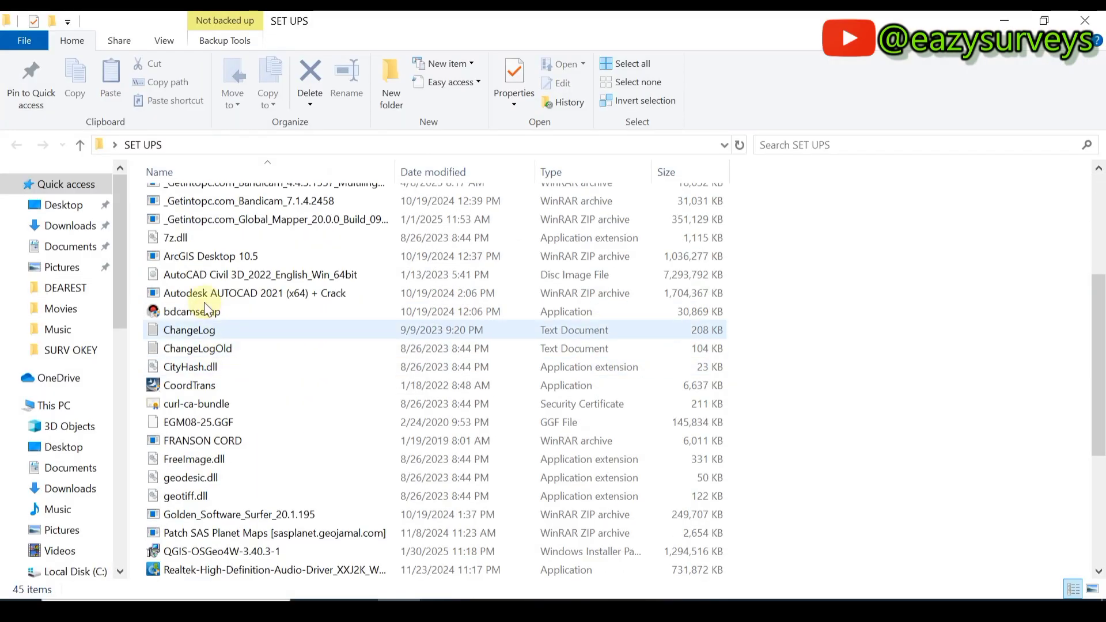
pyautogui.scroll(-2, 199, 536)
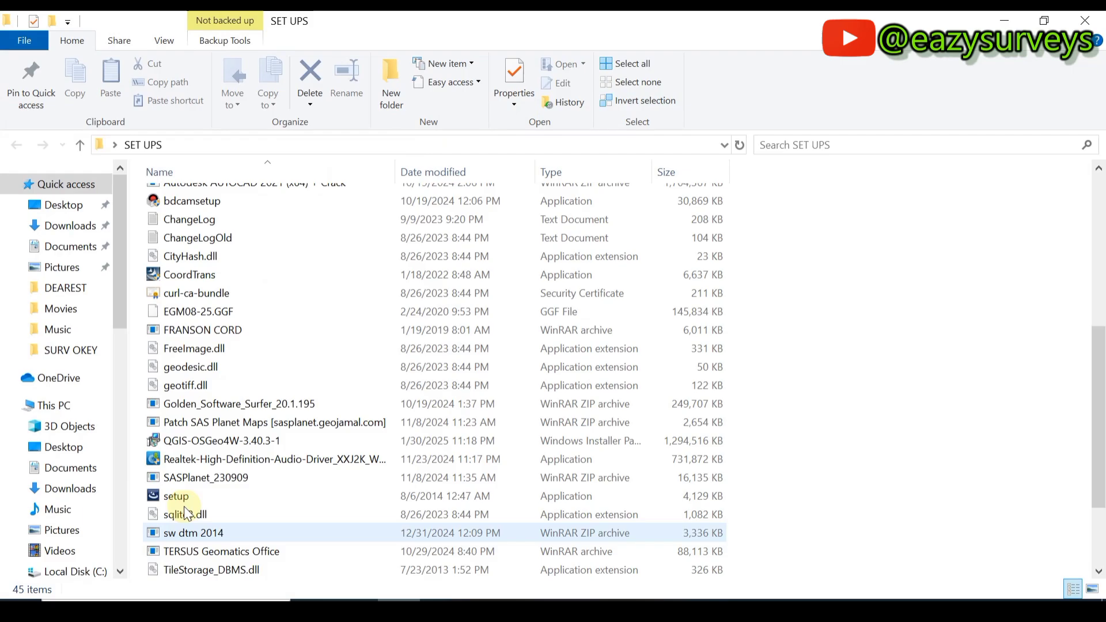
pyautogui.click(186, 445)
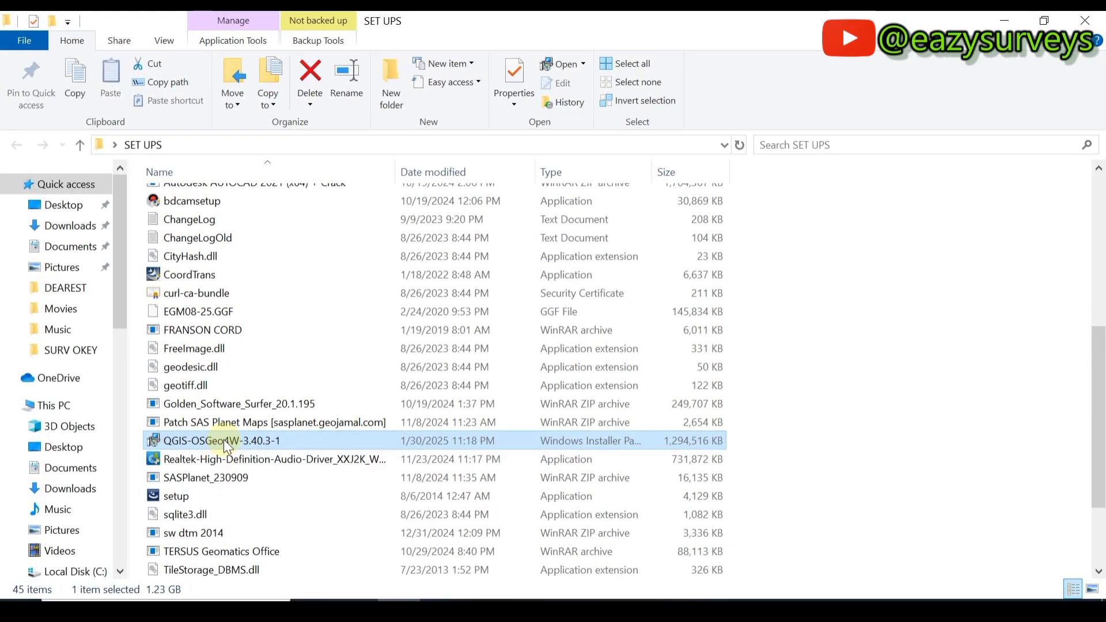
pyautogui.rightClick(224, 440)
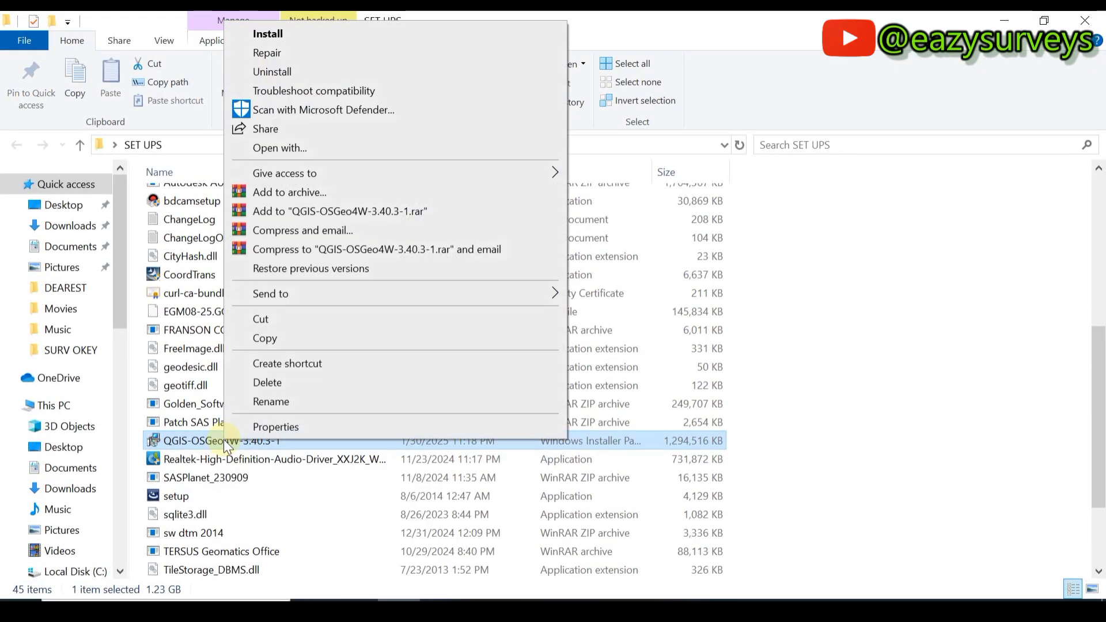
pyautogui.click(285, 36)
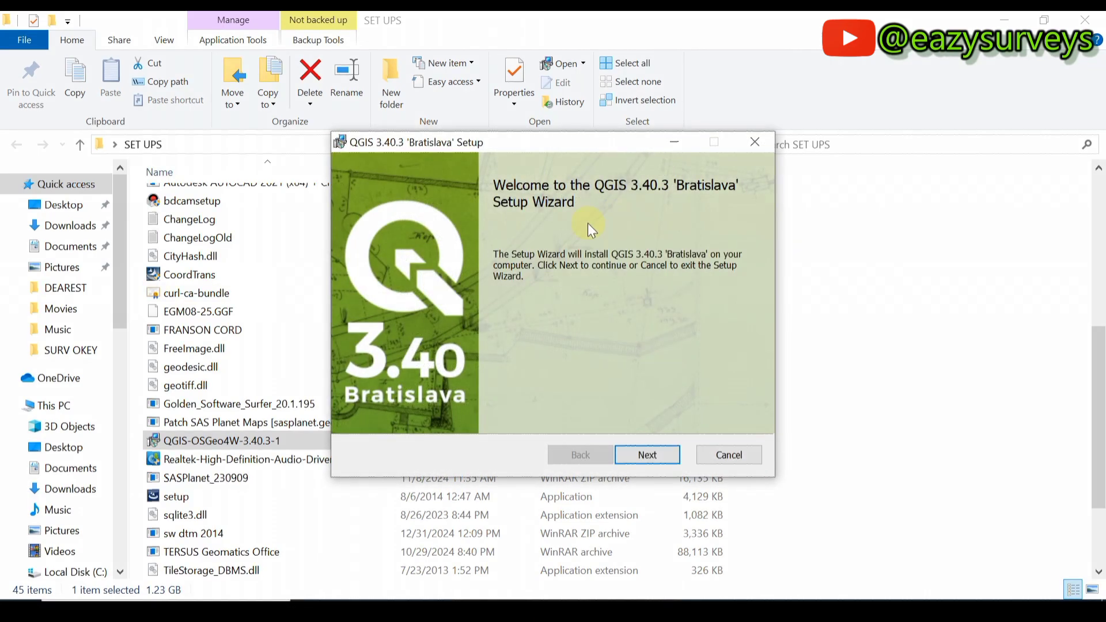
# Get past the welcome page and accept the licence terms
pyautogui.click(648, 456)
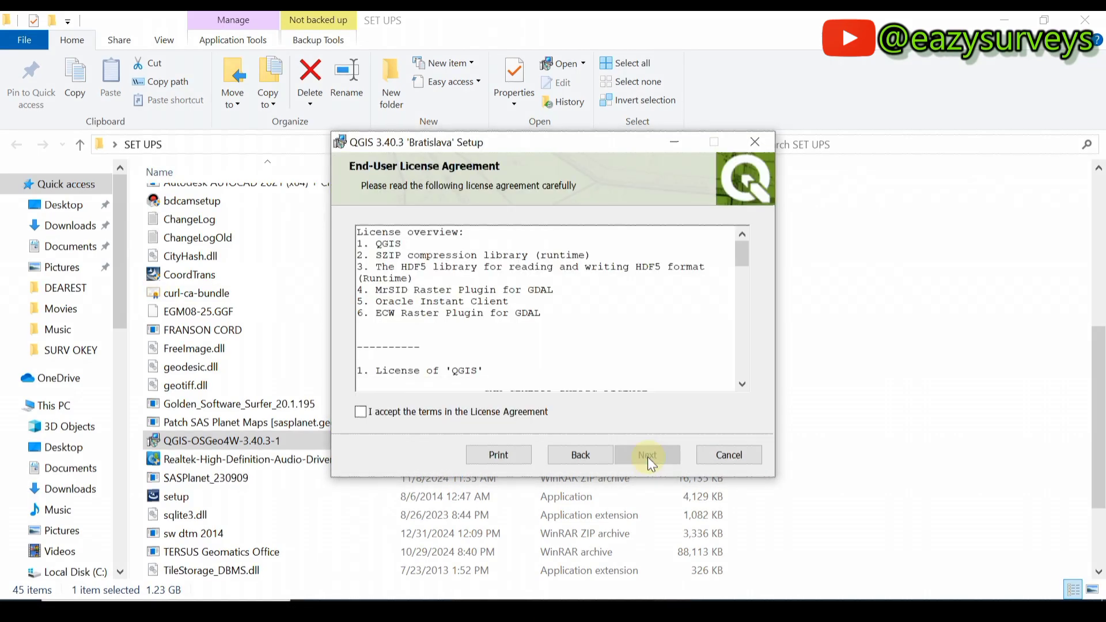
pyautogui.click(360, 413)
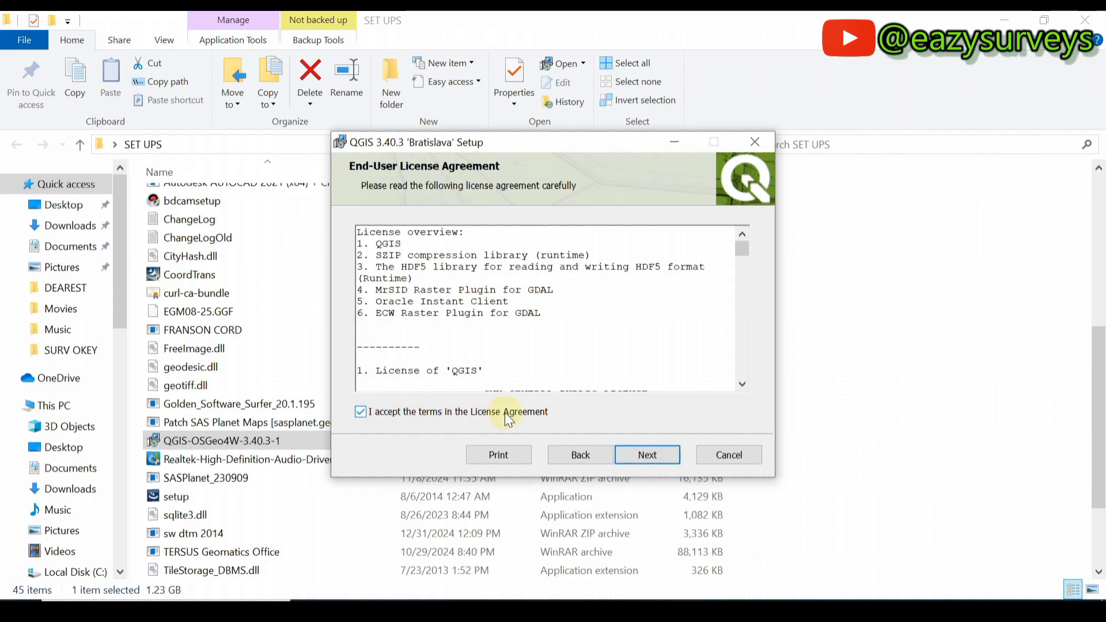
pyautogui.click(664, 457)
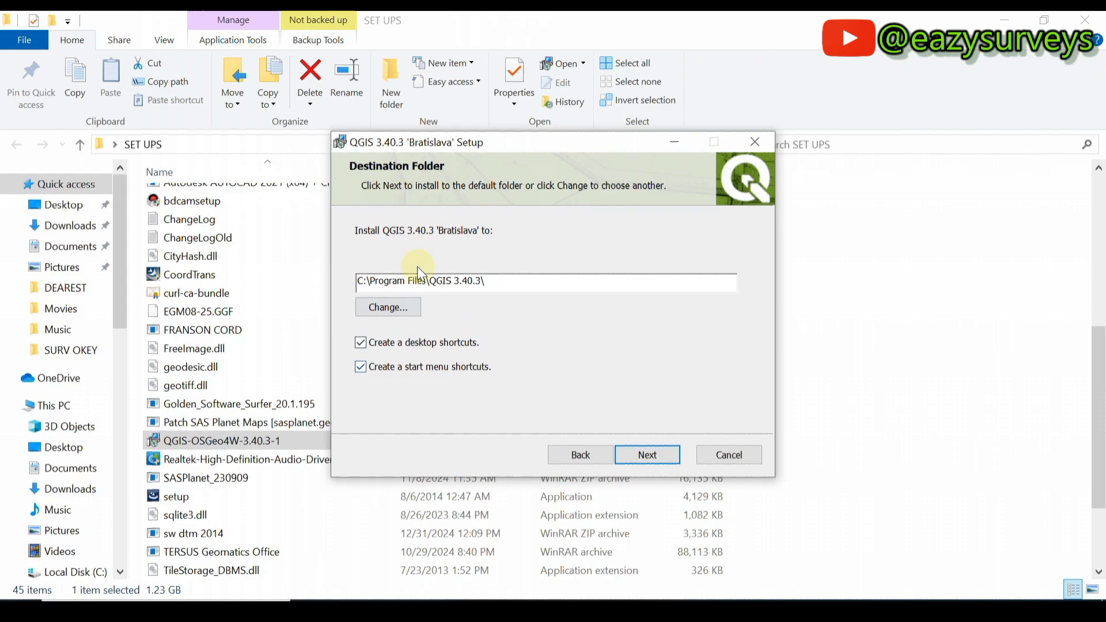
# Keep C:\Program Files\QGIS 3.40.3\ with both shortcut options ticked, and install
pyautogui.click(361, 344)
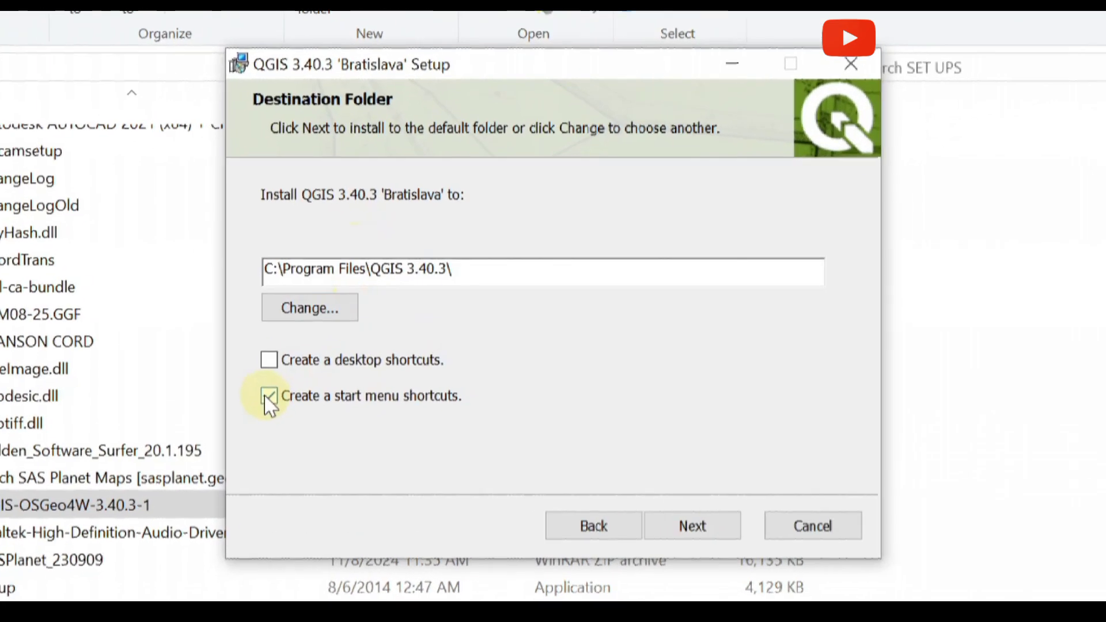
pyautogui.click(321, 379)
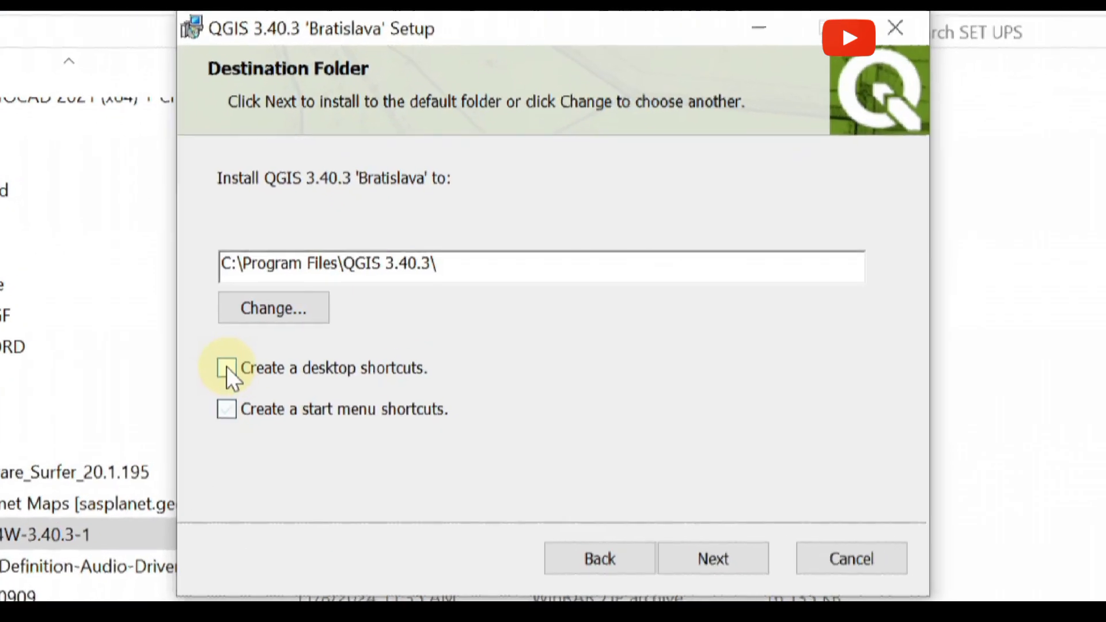
pyautogui.click(321, 350)
pyautogui.click(189, 419)
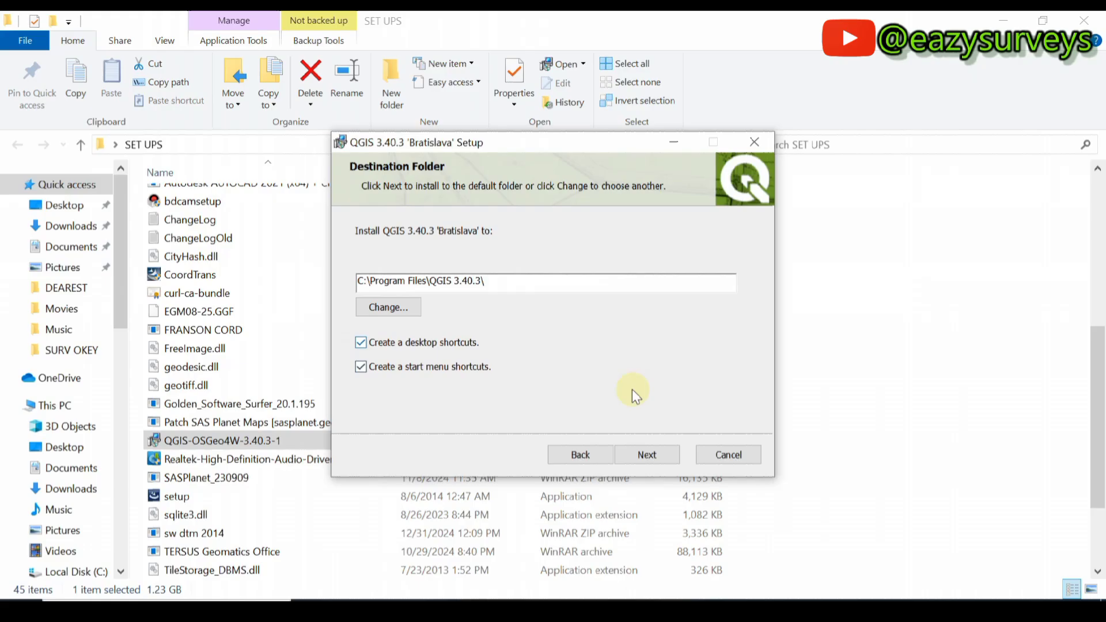
pyautogui.click(648, 456)
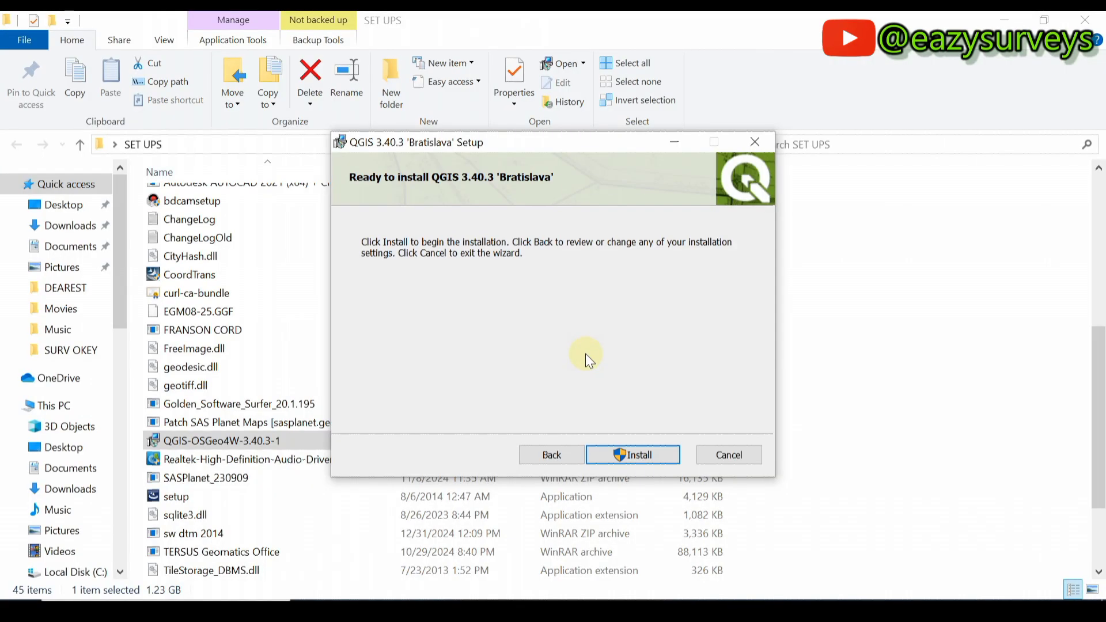
pyautogui.click(631, 457)
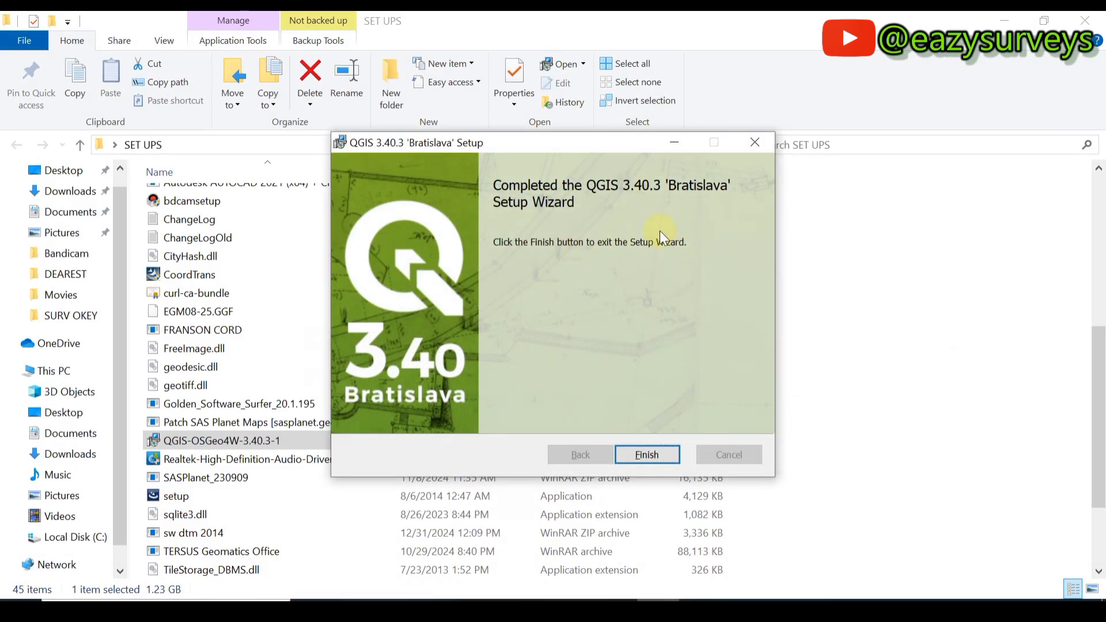
# Close the finished wizard and SET UPS folder, then open the desktop QGIS 3.40.3 folder
pyautogui.click(656, 453)
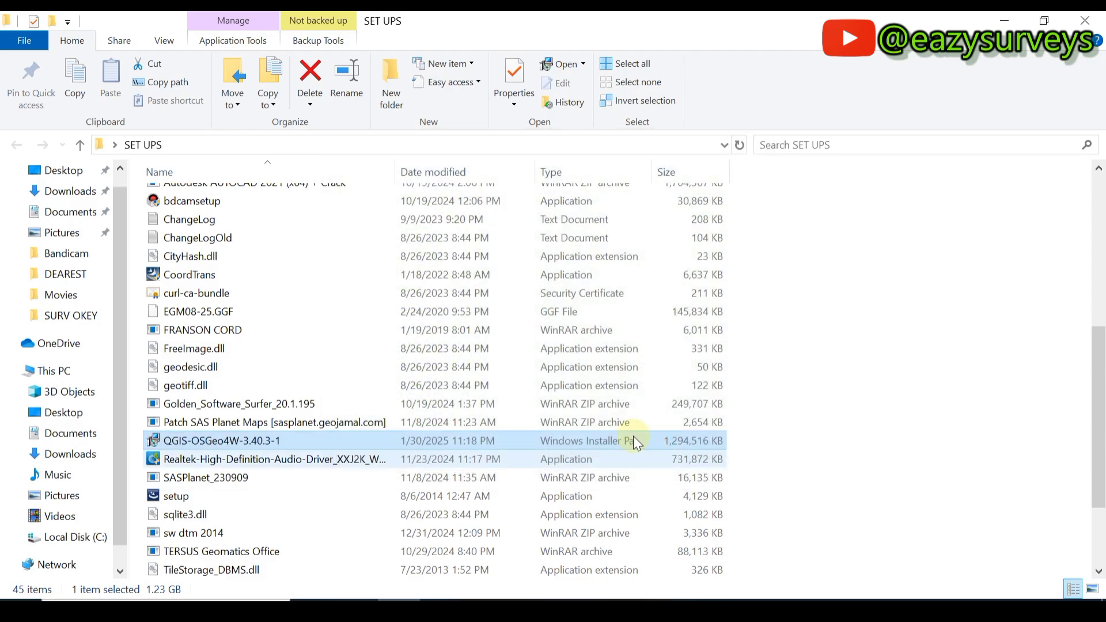
pyautogui.click(1085, 20)
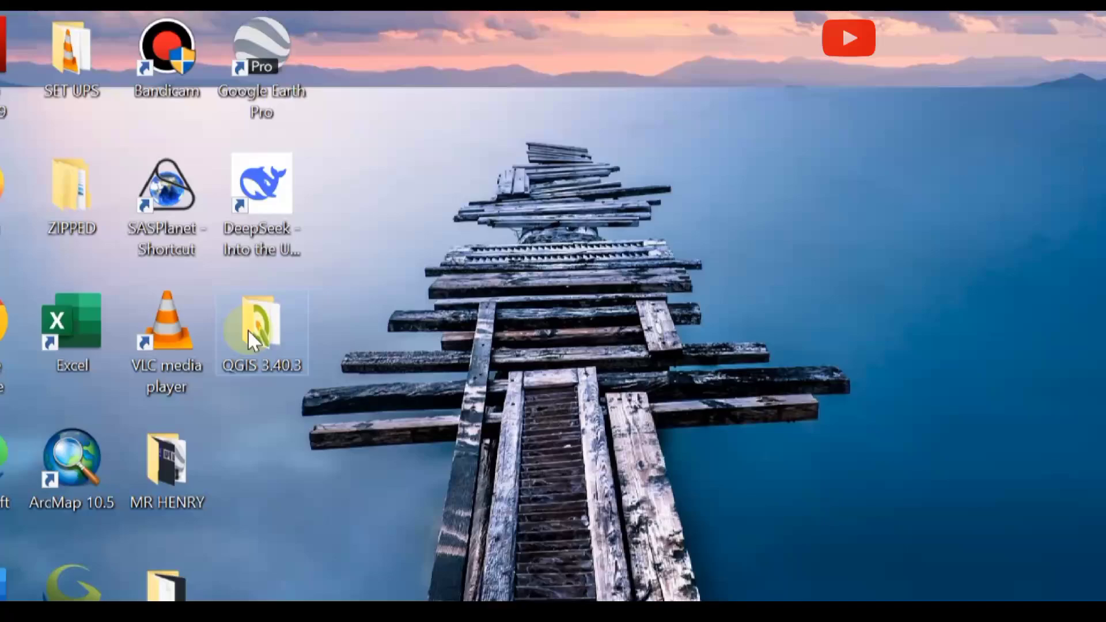
pyautogui.doubleClick(248, 329)
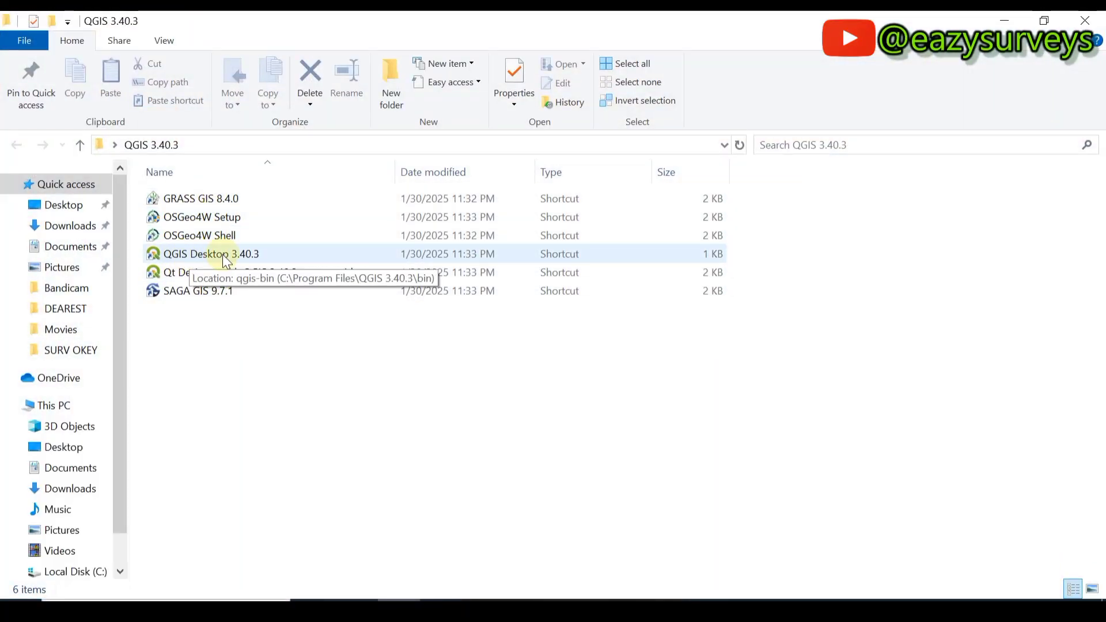
# Send QGIS Desktop 3.40.3 to the desktop as a shortcut
pyautogui.click(206, 254)
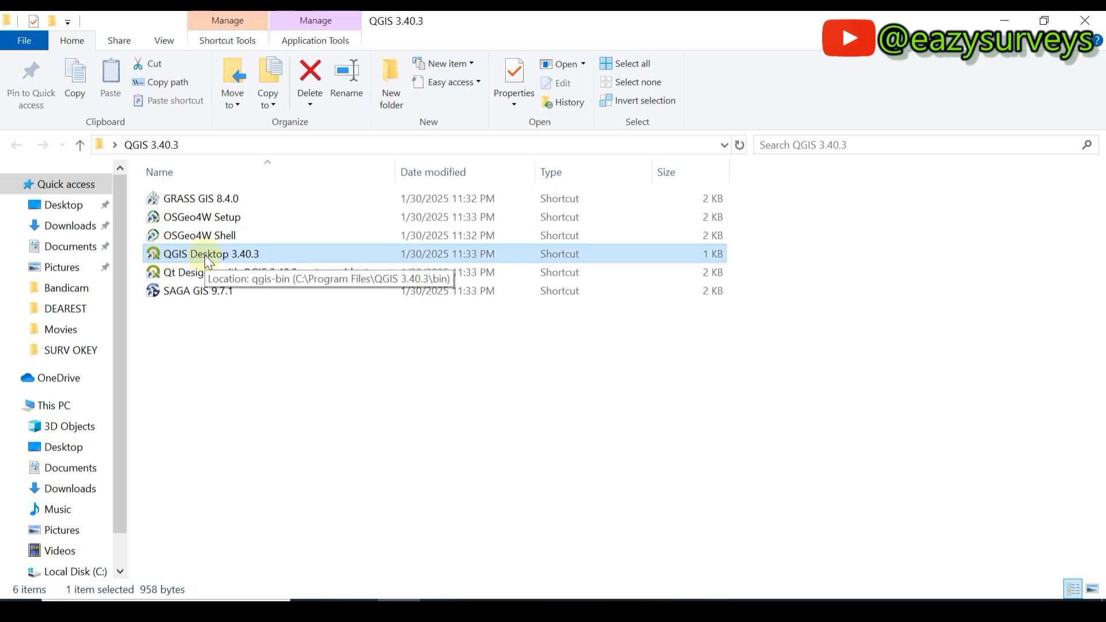
pyautogui.rightClick(206, 255)
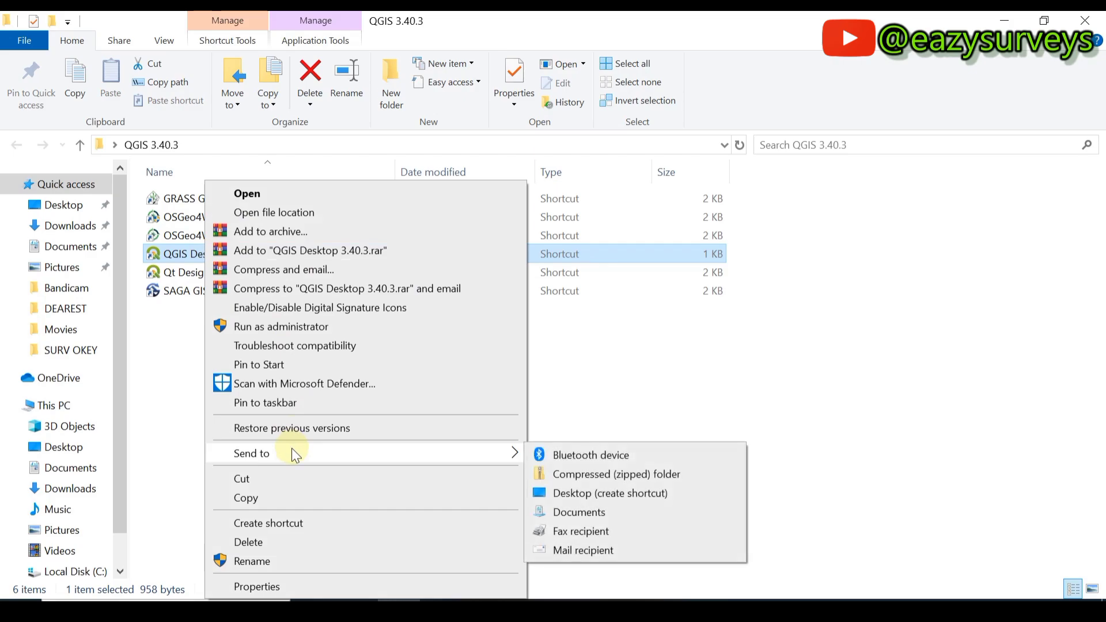
pyautogui.moveTo(363, 453)
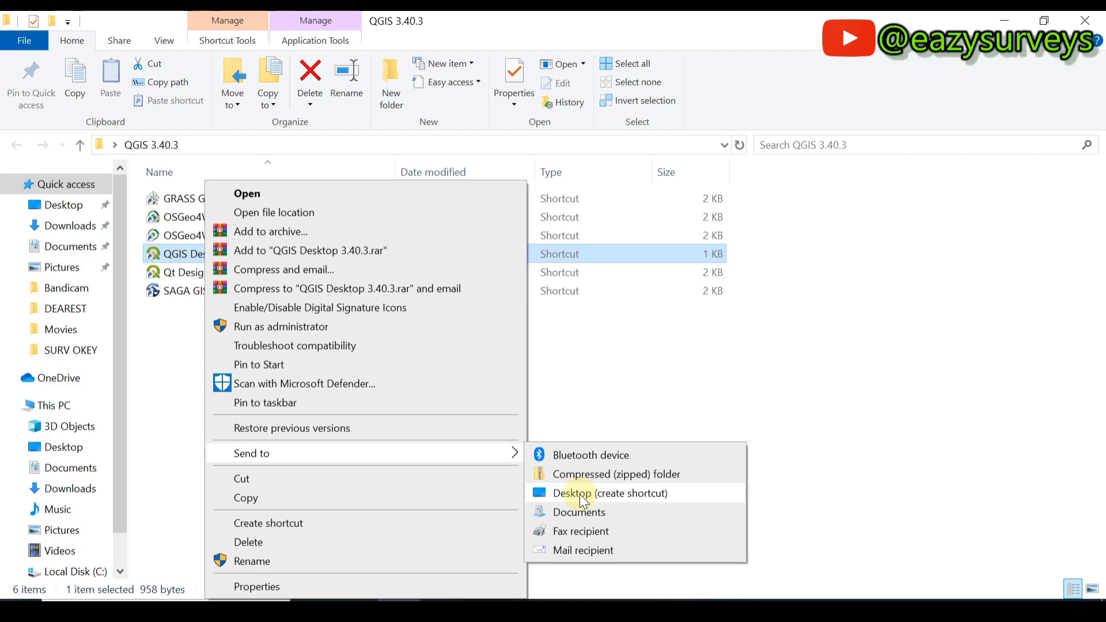
pyautogui.click(583, 496)
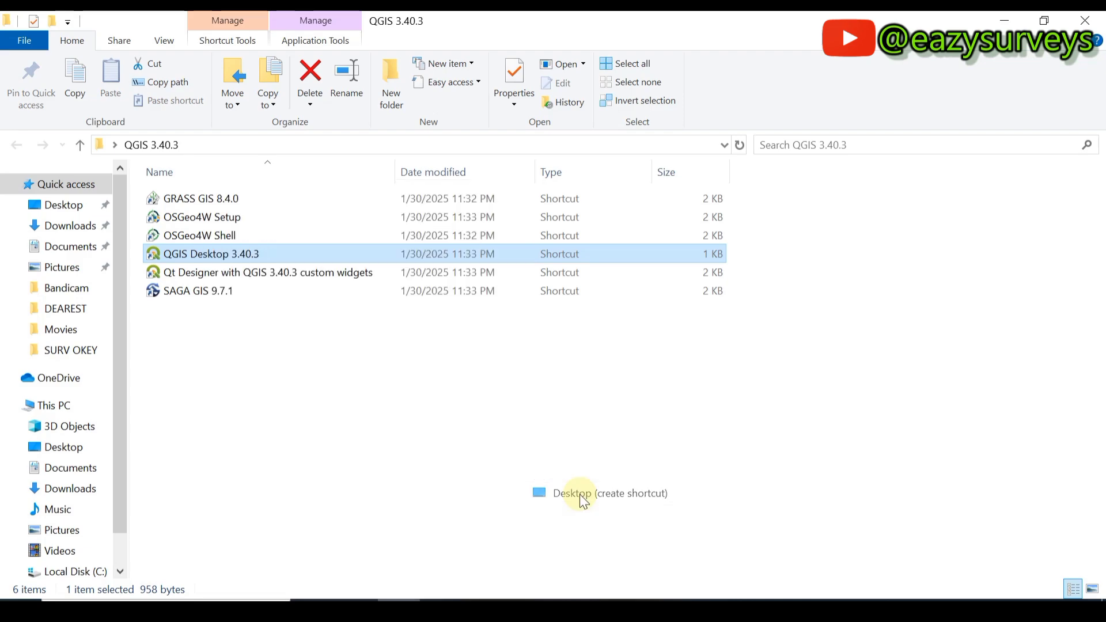
# Close the QGIS 3.40.3 folder window and select the new QGIS Desktop 3.40.3 desktop shortcut
pyautogui.click(1083, 19)
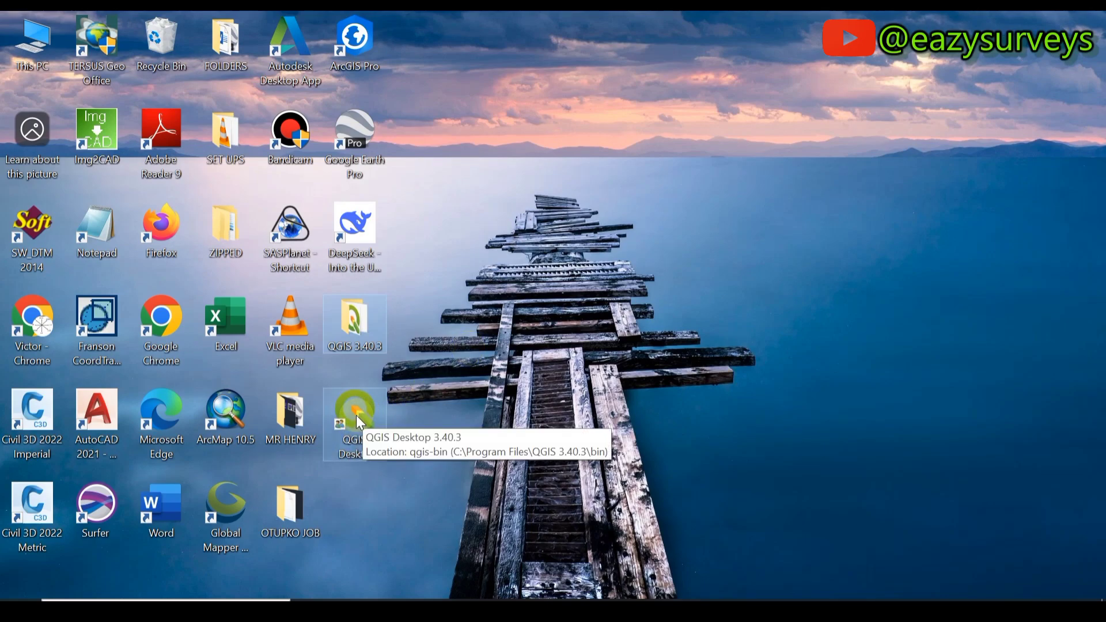
pyautogui.click(354, 415)
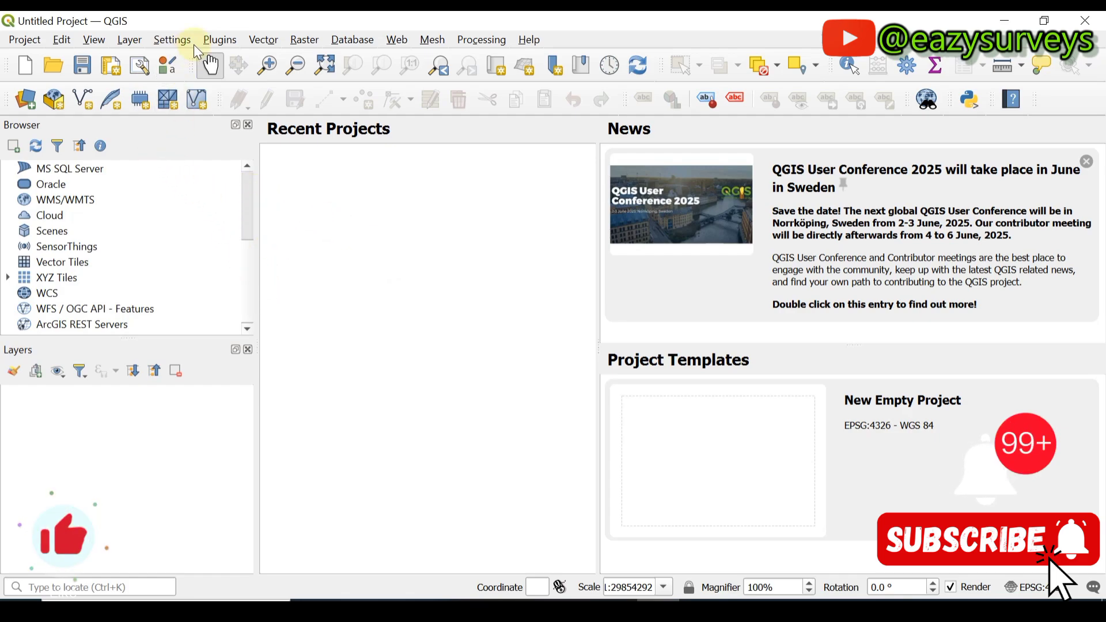
pyautogui.click(264, 39)
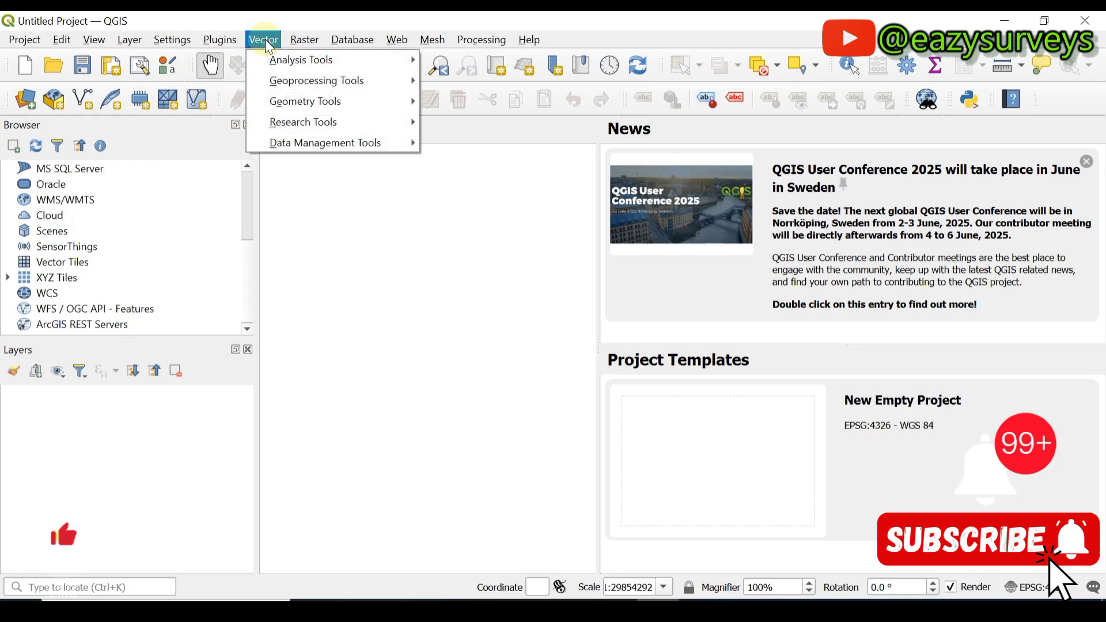
pyautogui.moveTo(316, 81)
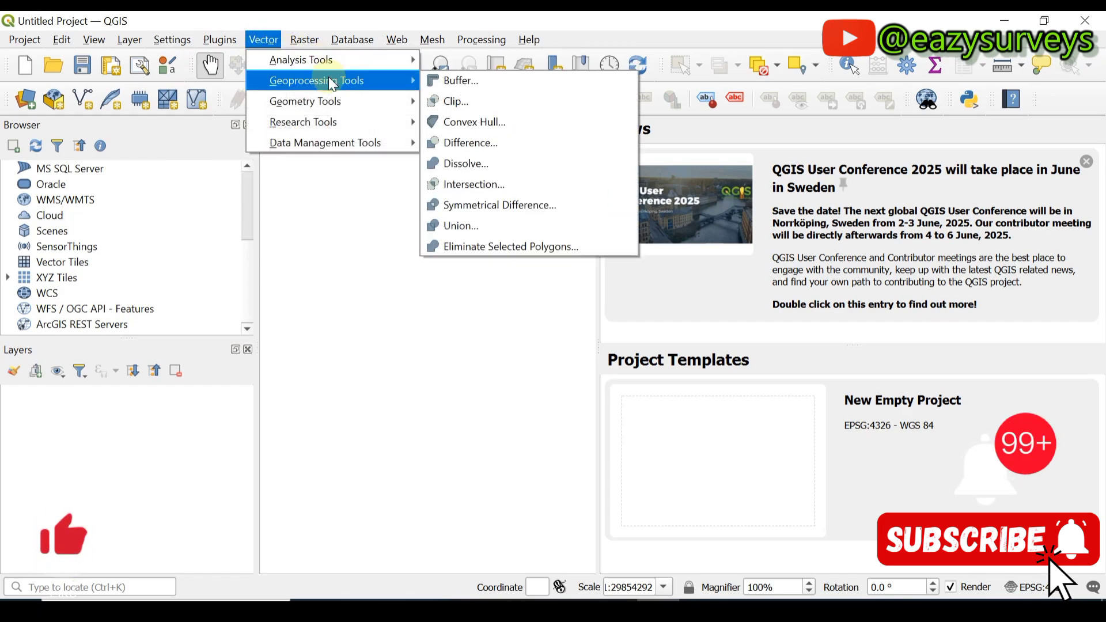
pyautogui.click(434, 311)
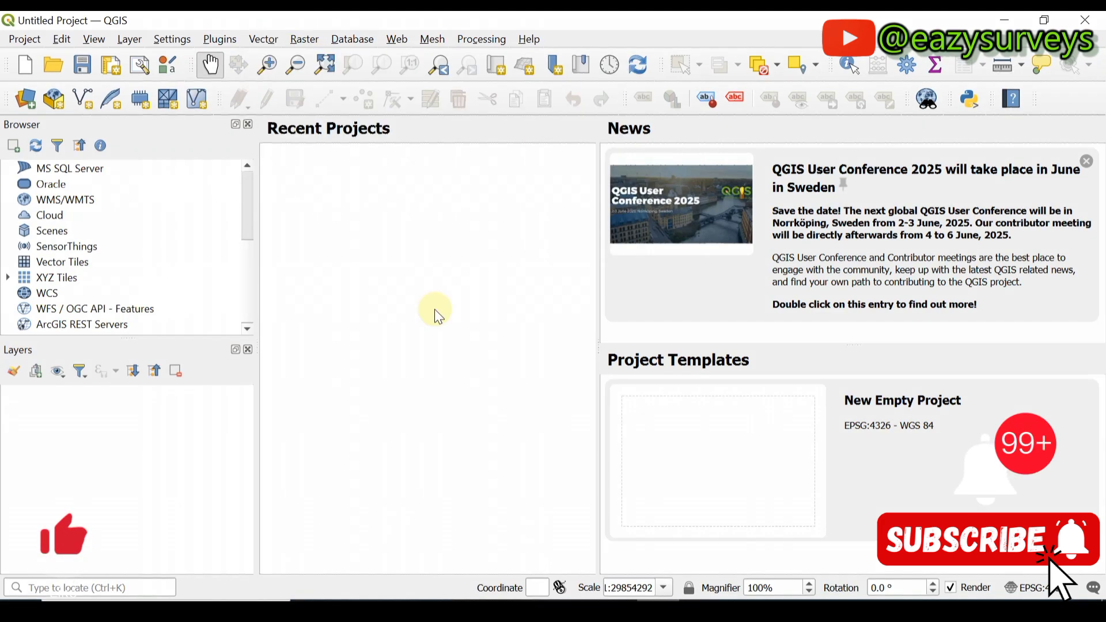
pyautogui.click(264, 41)
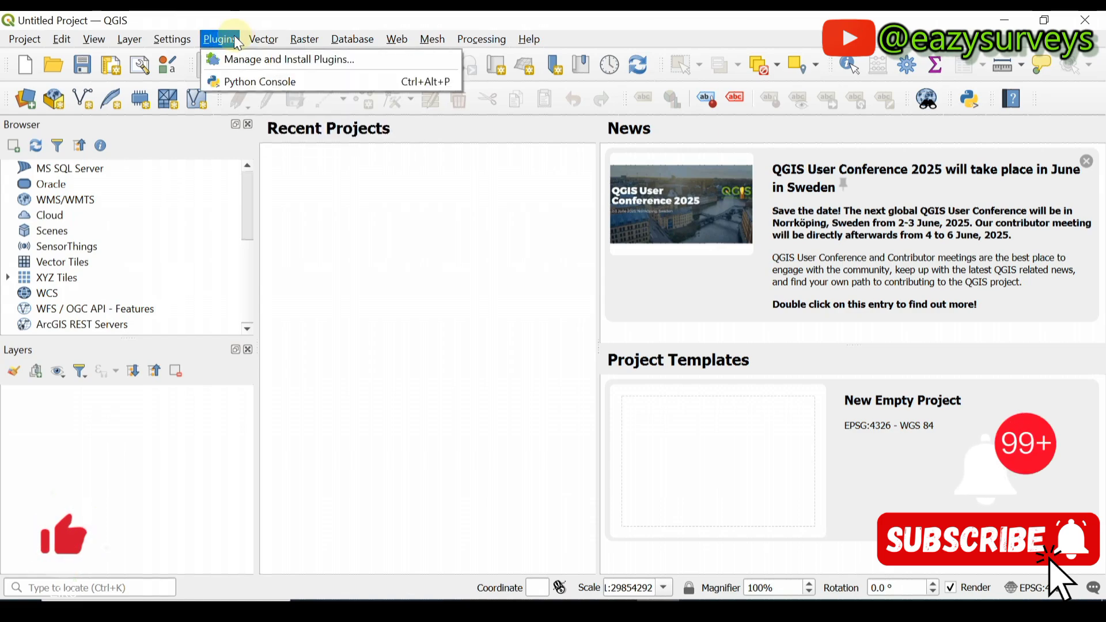
pyautogui.click(398, 231)
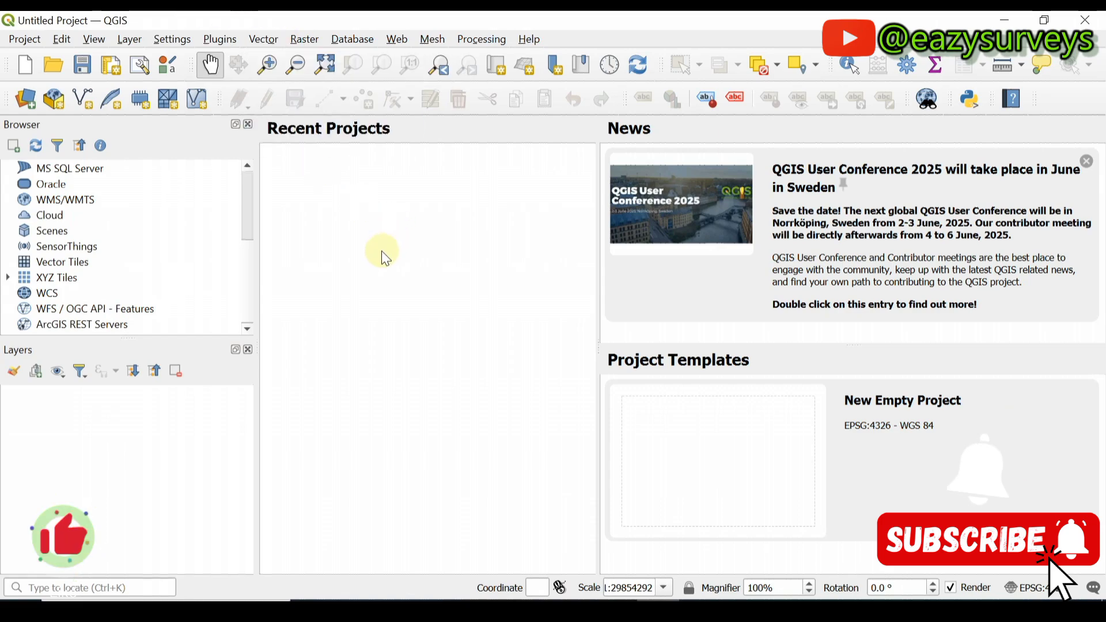